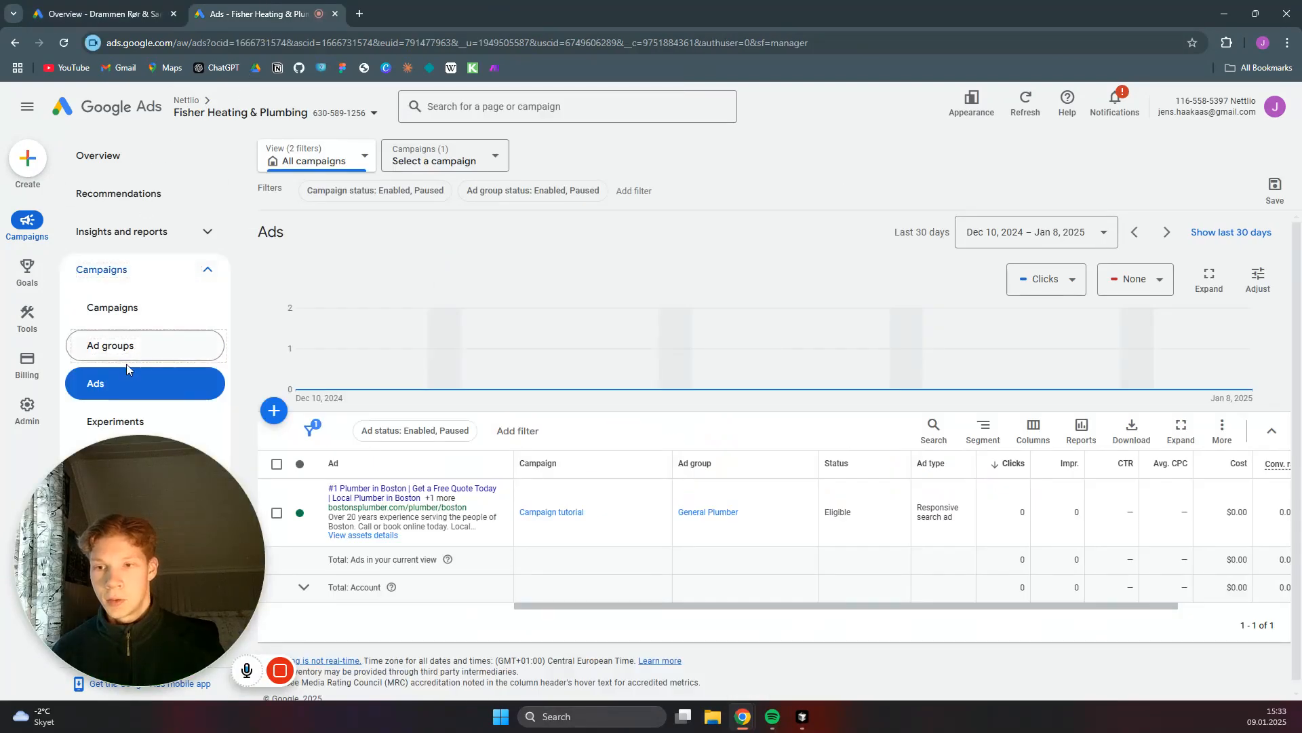
- Start a new responsive search ad in the General Plumber ad group of the Campaign tutorial campaign
click(117, 385)
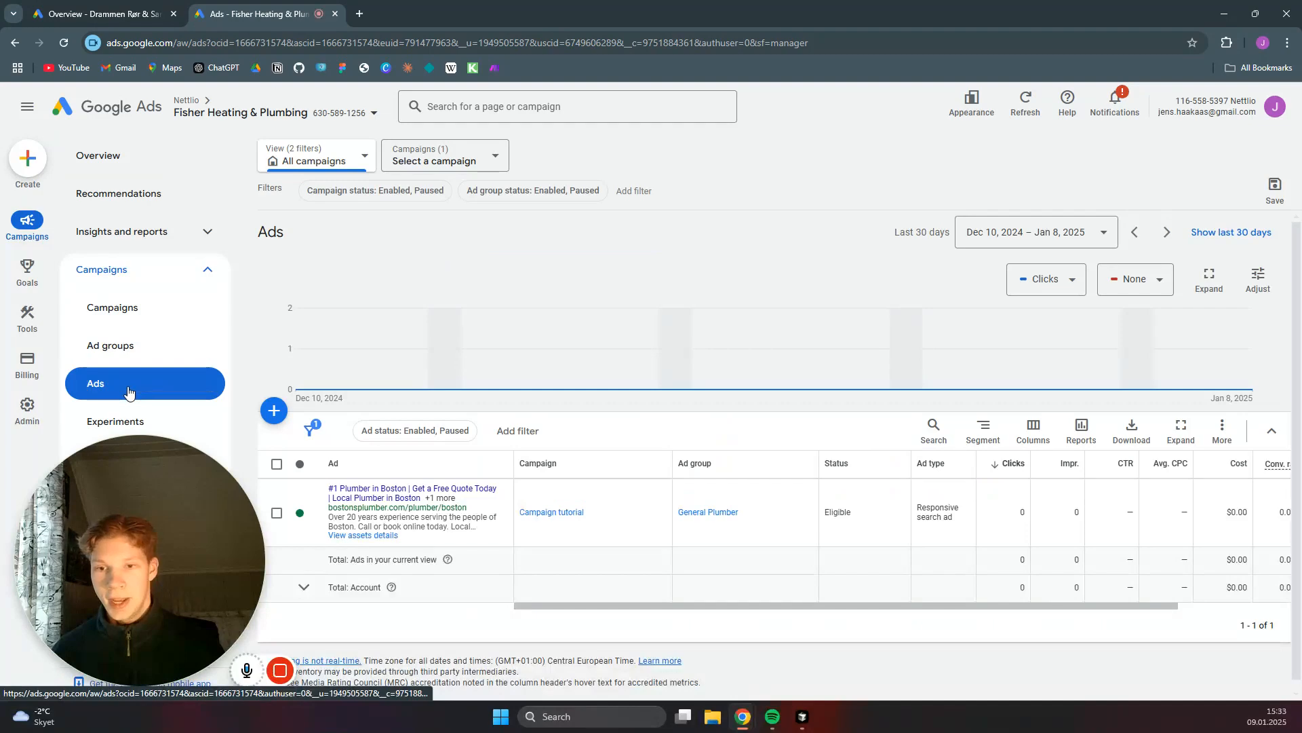
click(272, 410)
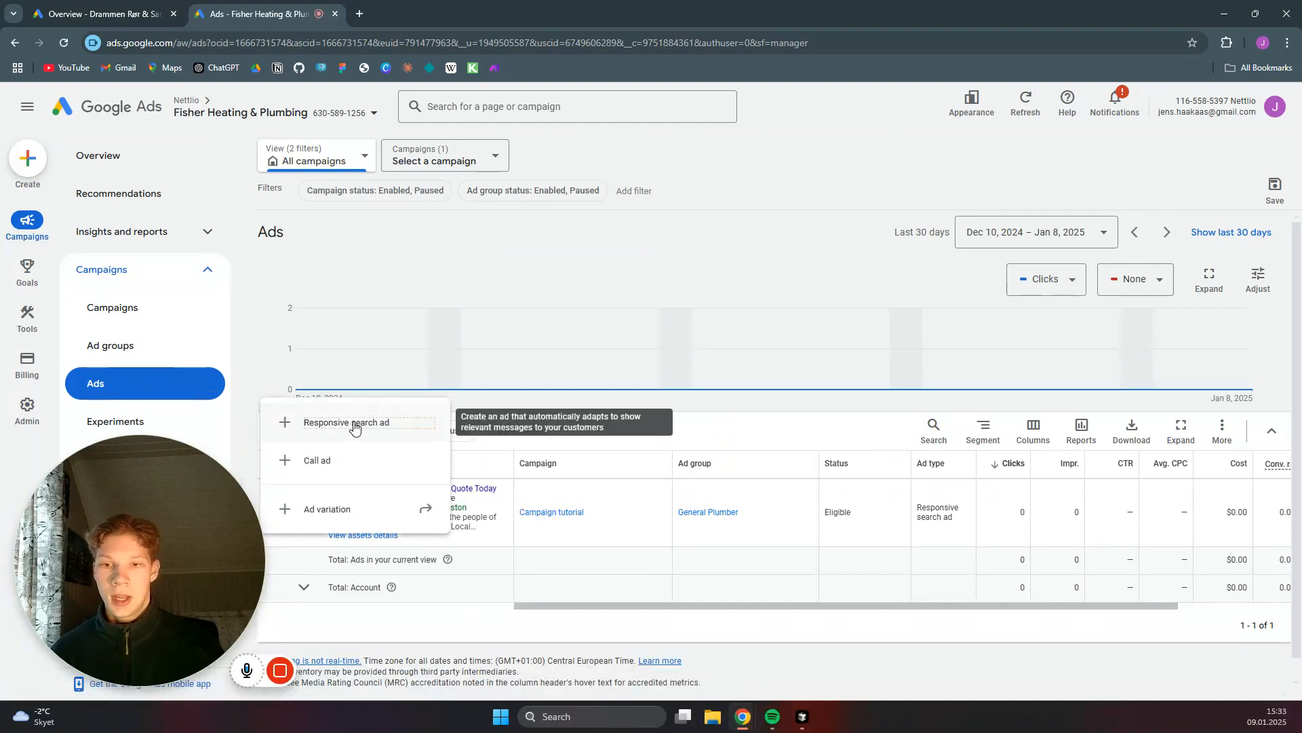
click(349, 424)
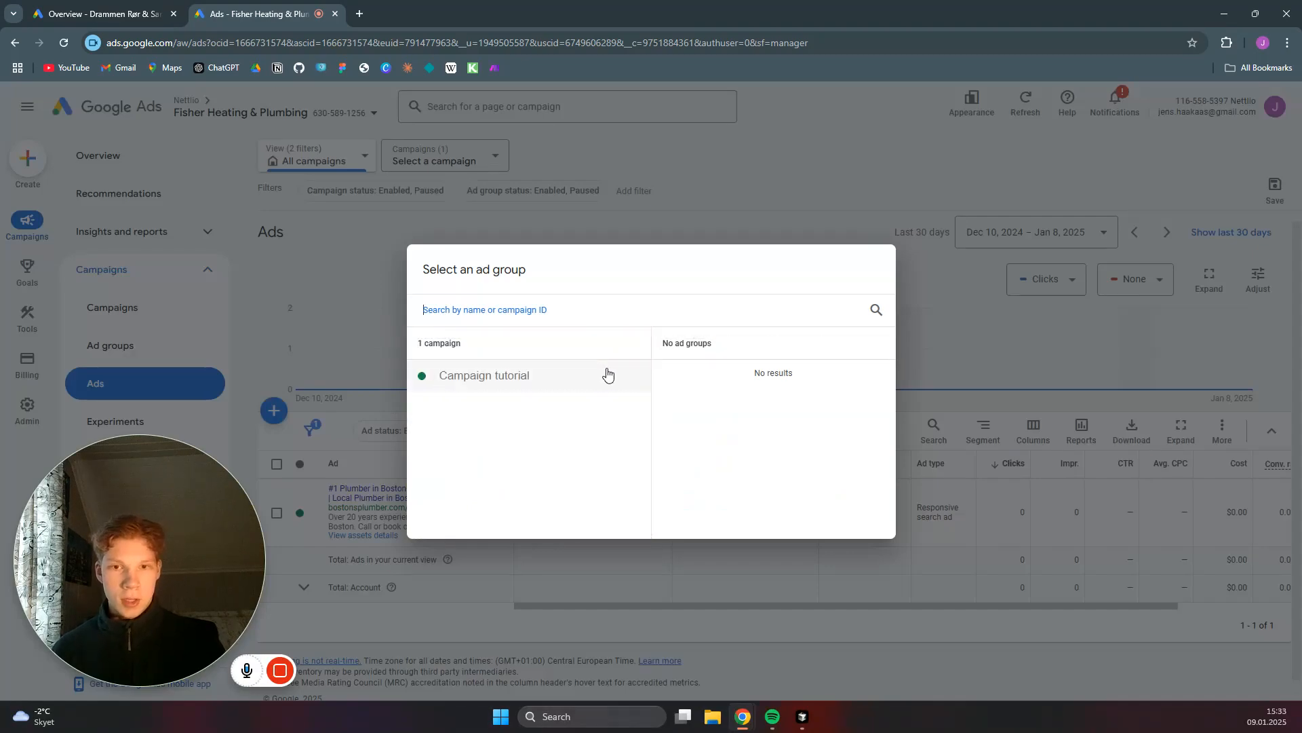
click(533, 375)
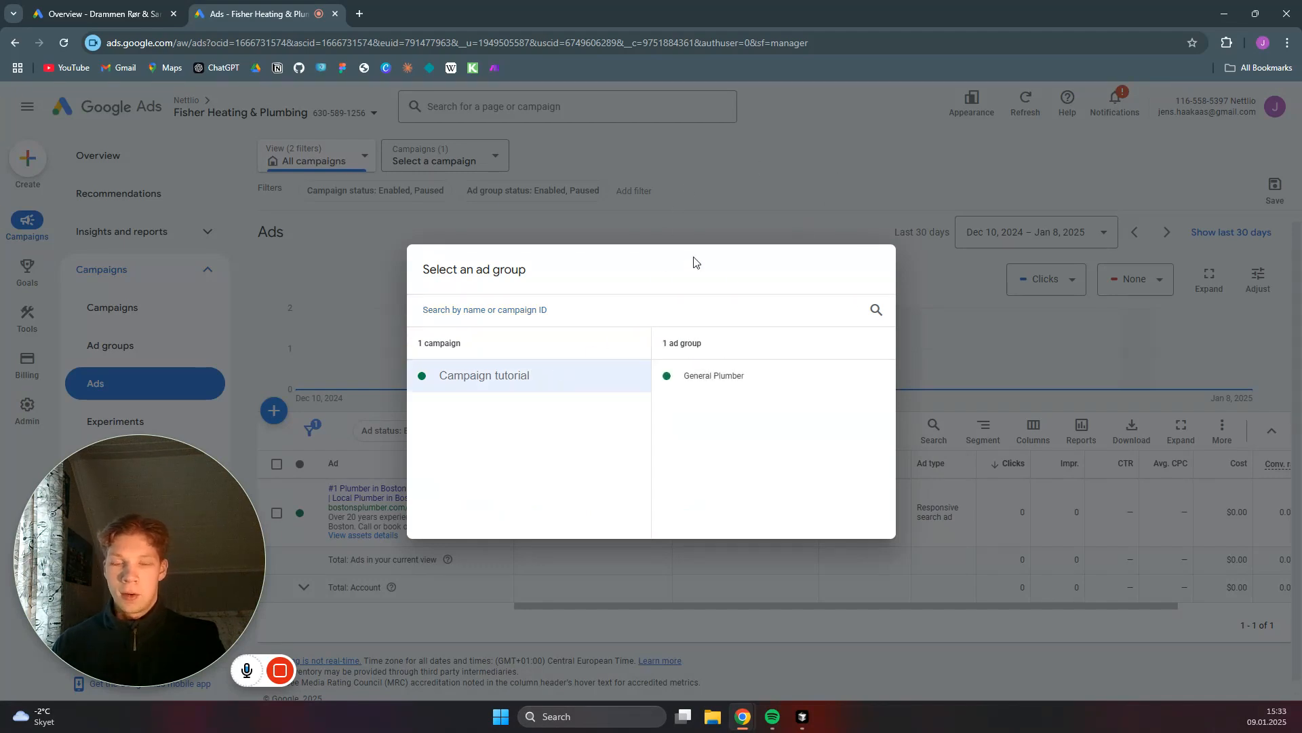
click(735, 387)
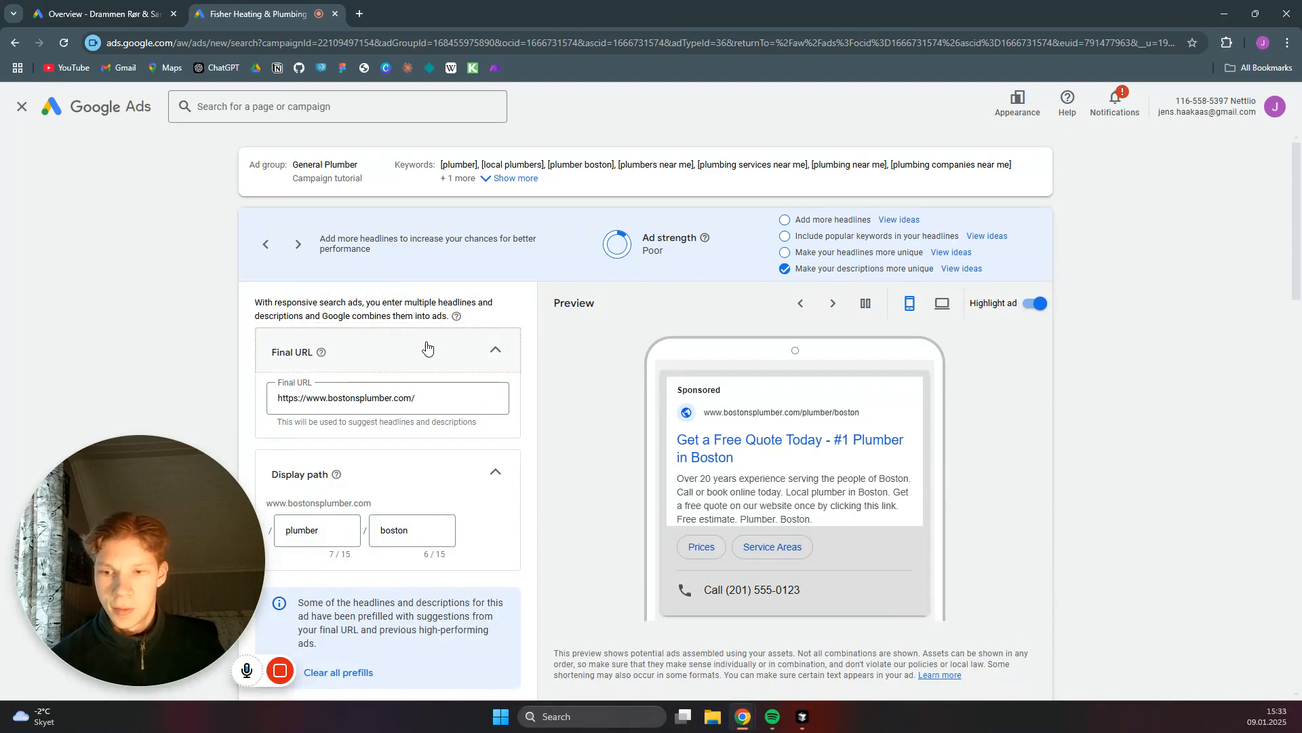
- Review the ad's final URL, its display path fields and the prefilled headlines
scroll(446, 359, down, 4)
scroll(498, 341, up, 4)
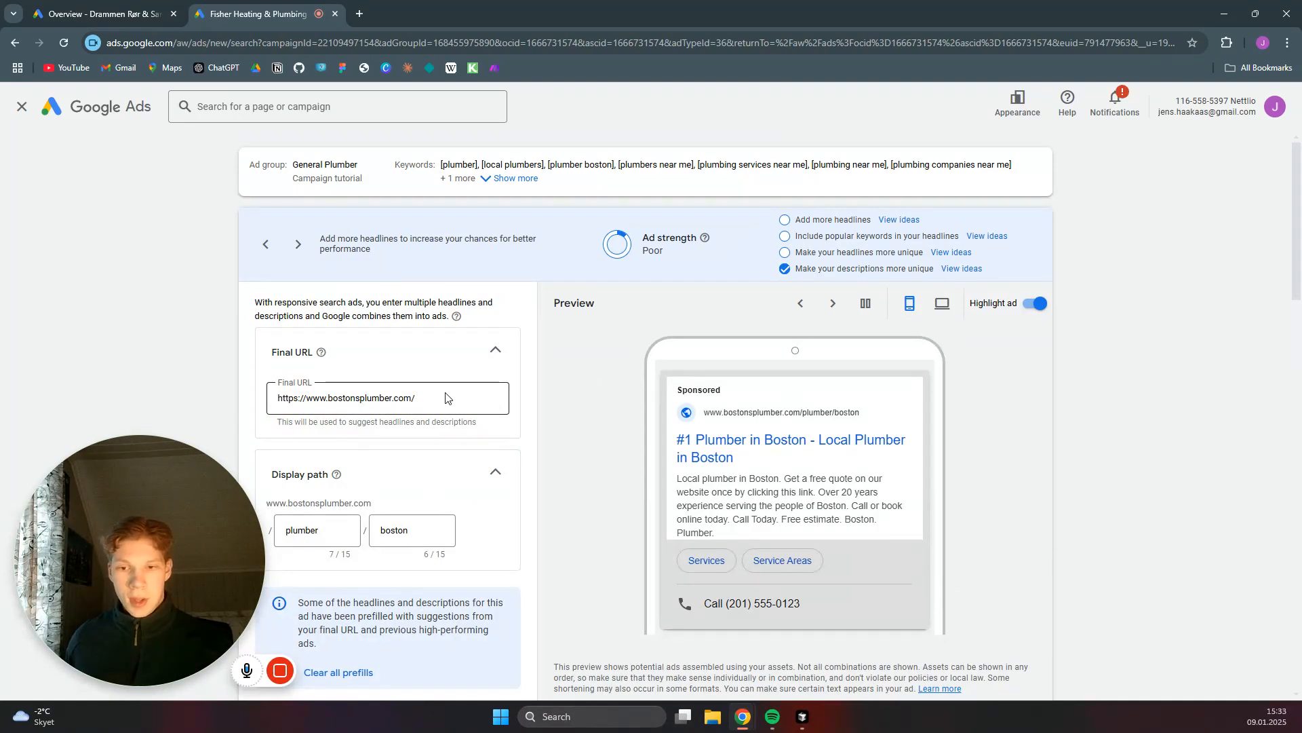
scroll(359, 470, down, 2)
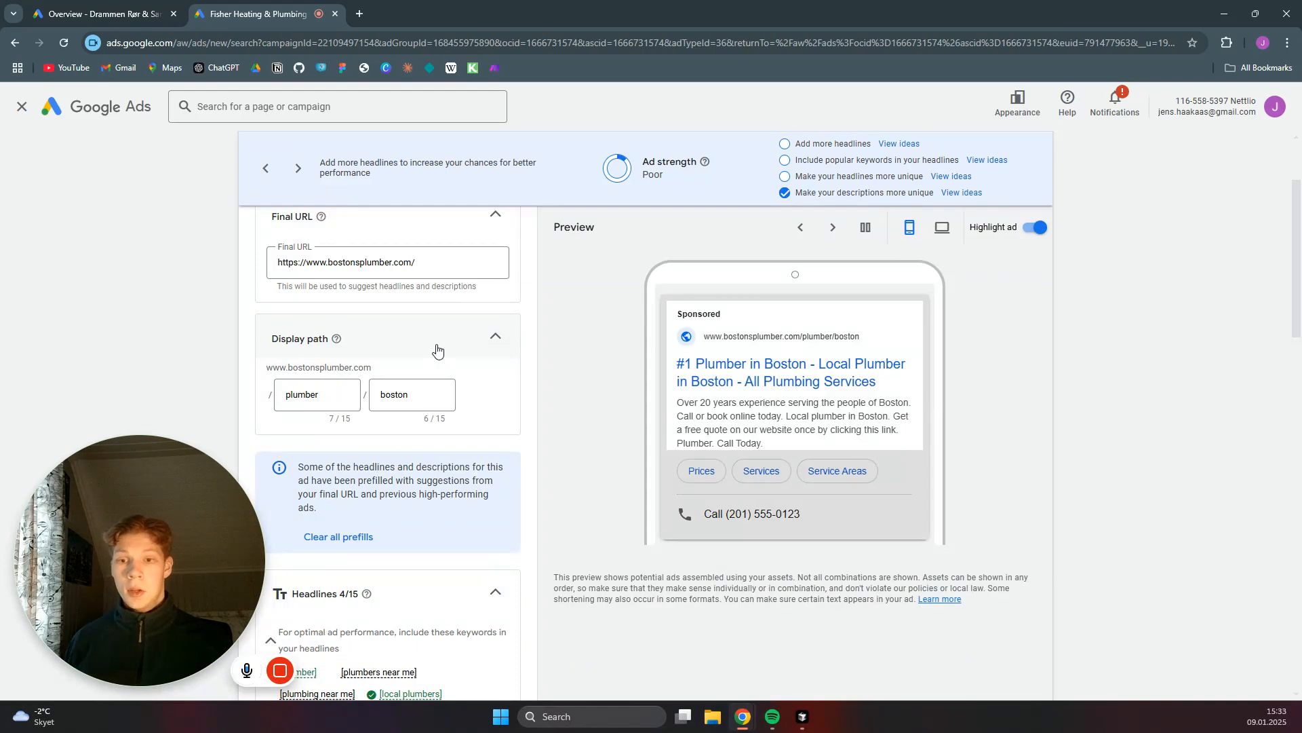
click(394, 394)
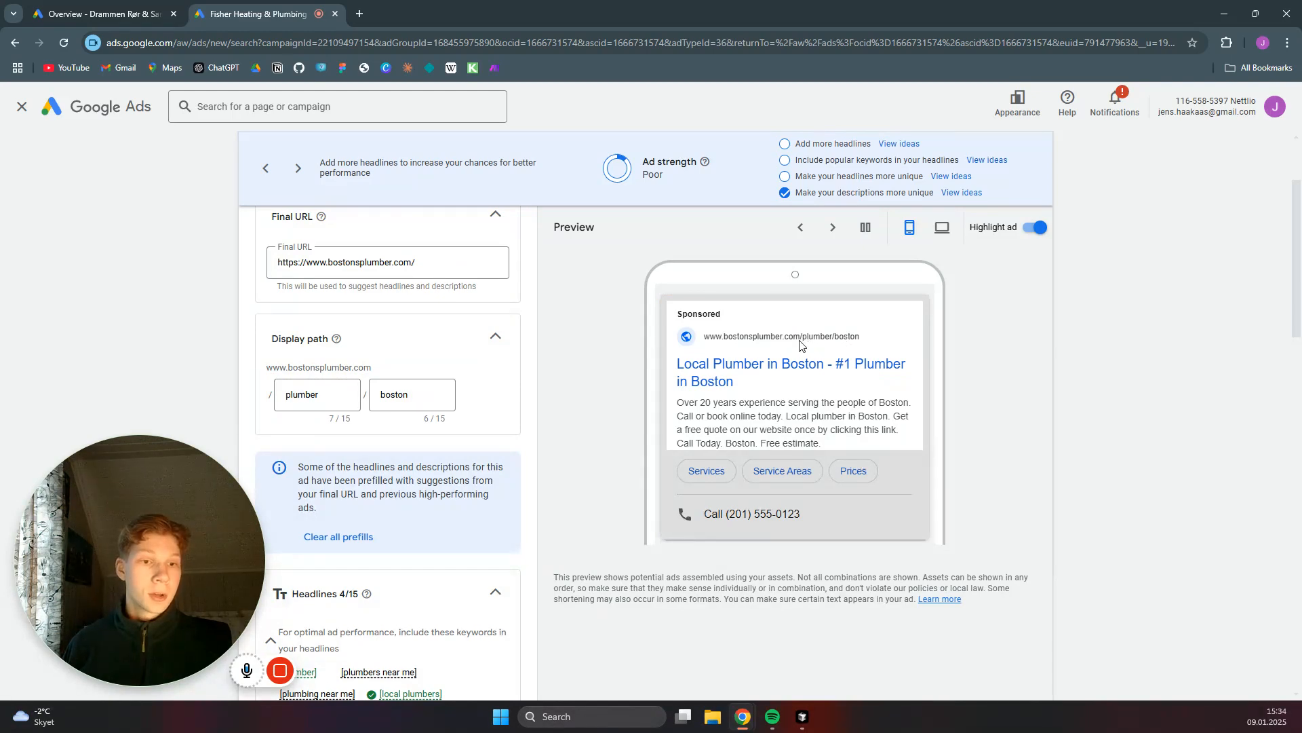
scroll(482, 326, down, 5)
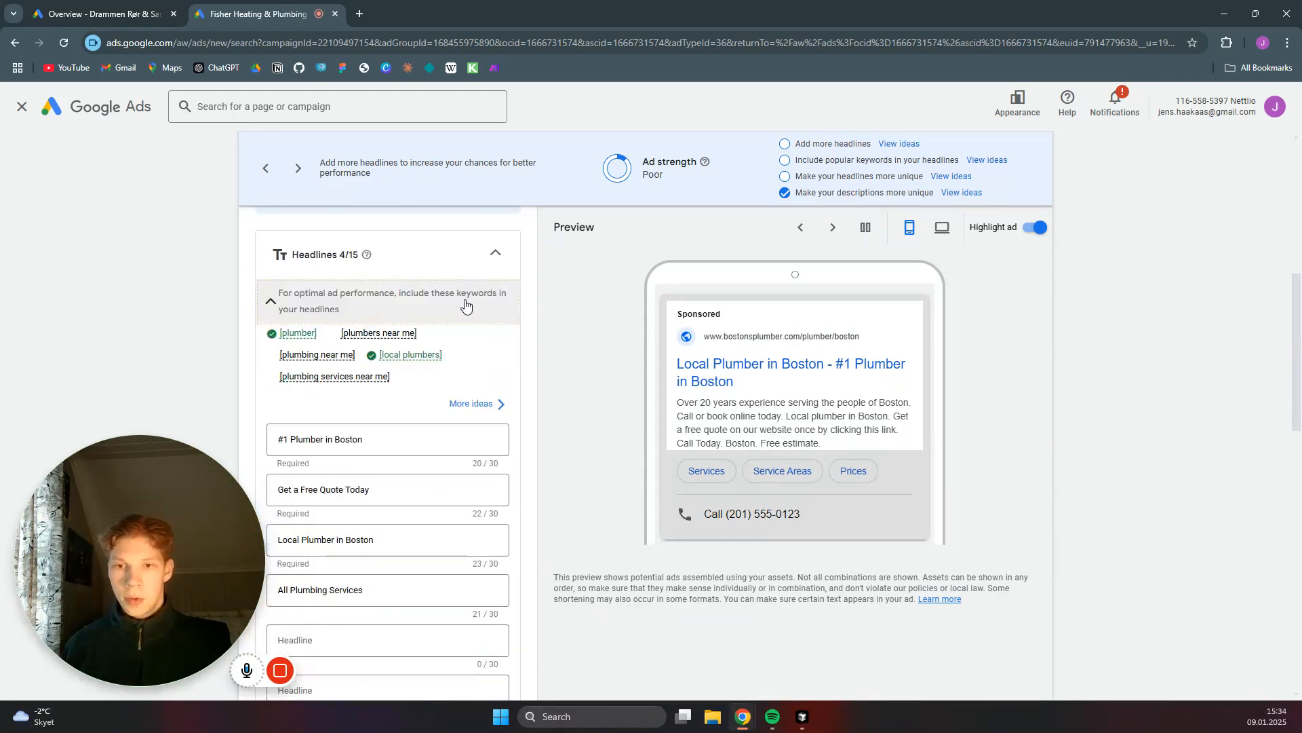
scroll(468, 292, down, 1)
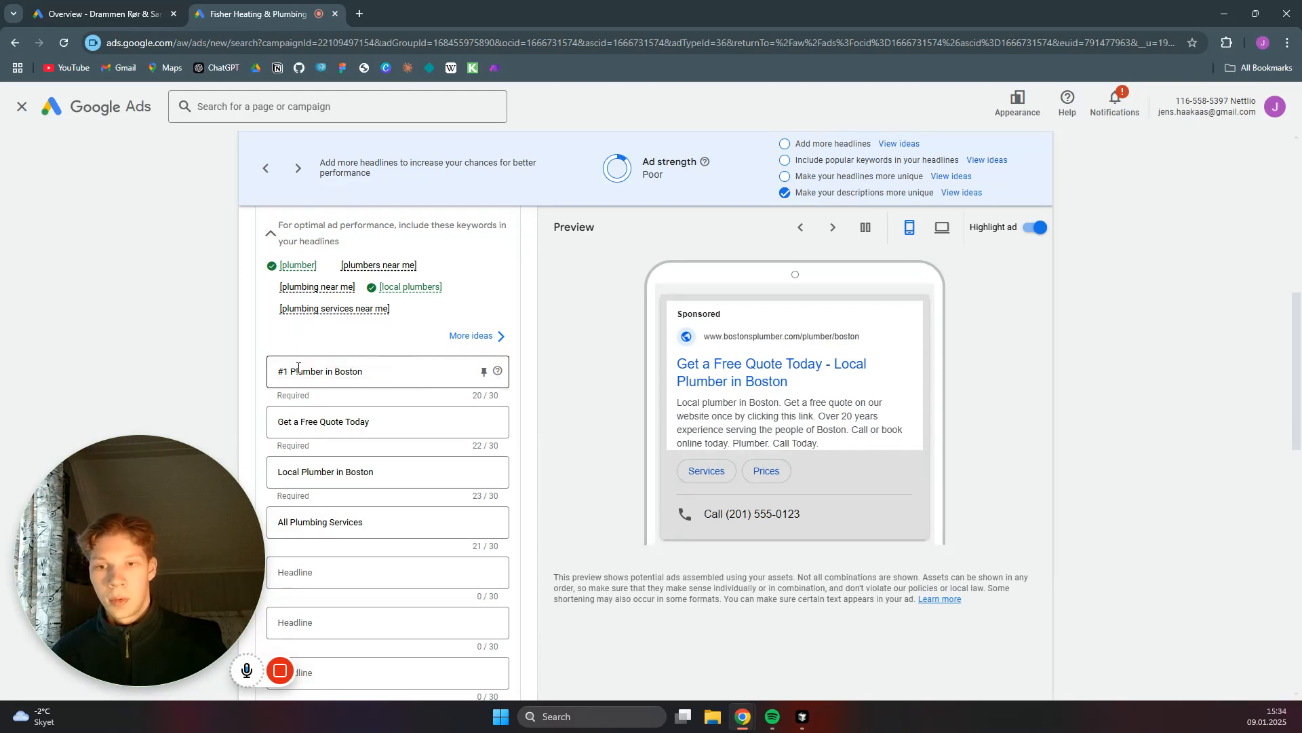
- Set the pinning of the headline "#1 Plumber in Boston" to show in any unpinned position
scroll(396, 380, down, 2)
scroll(398, 379, up, 1)
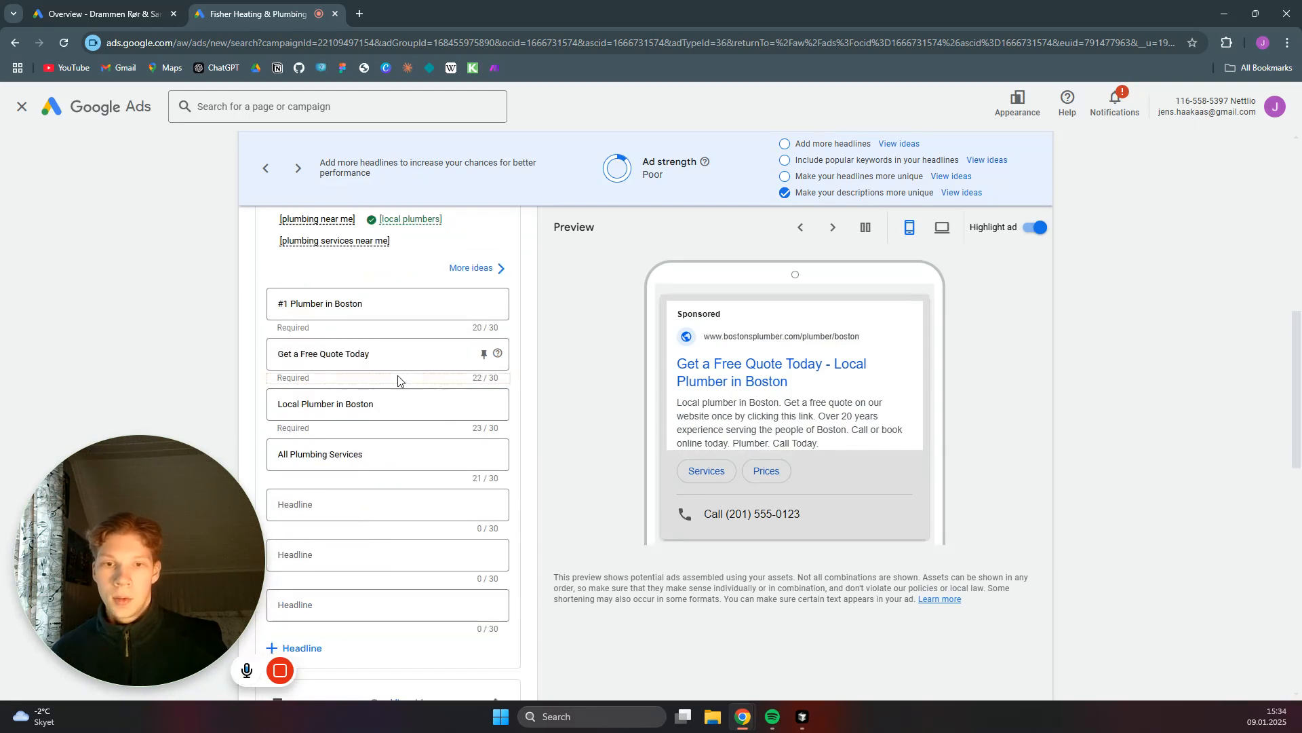
click(483, 306)
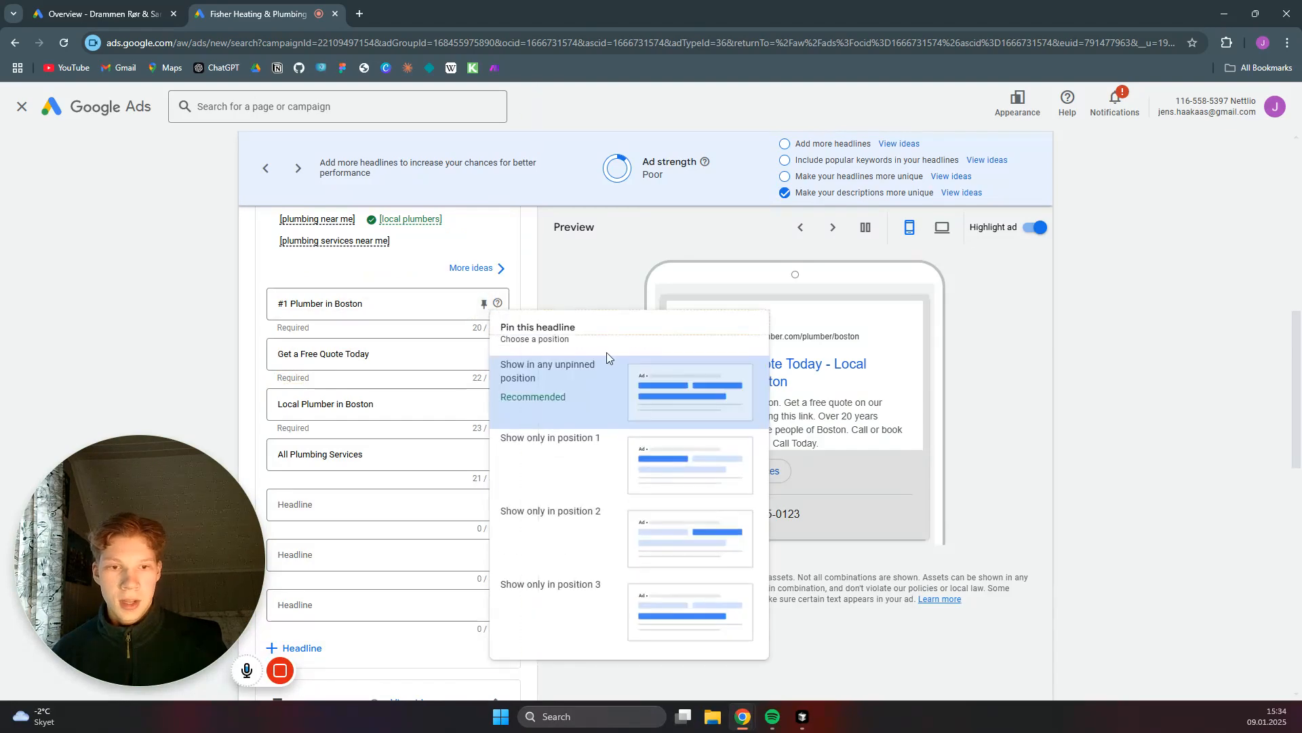
click(573, 378)
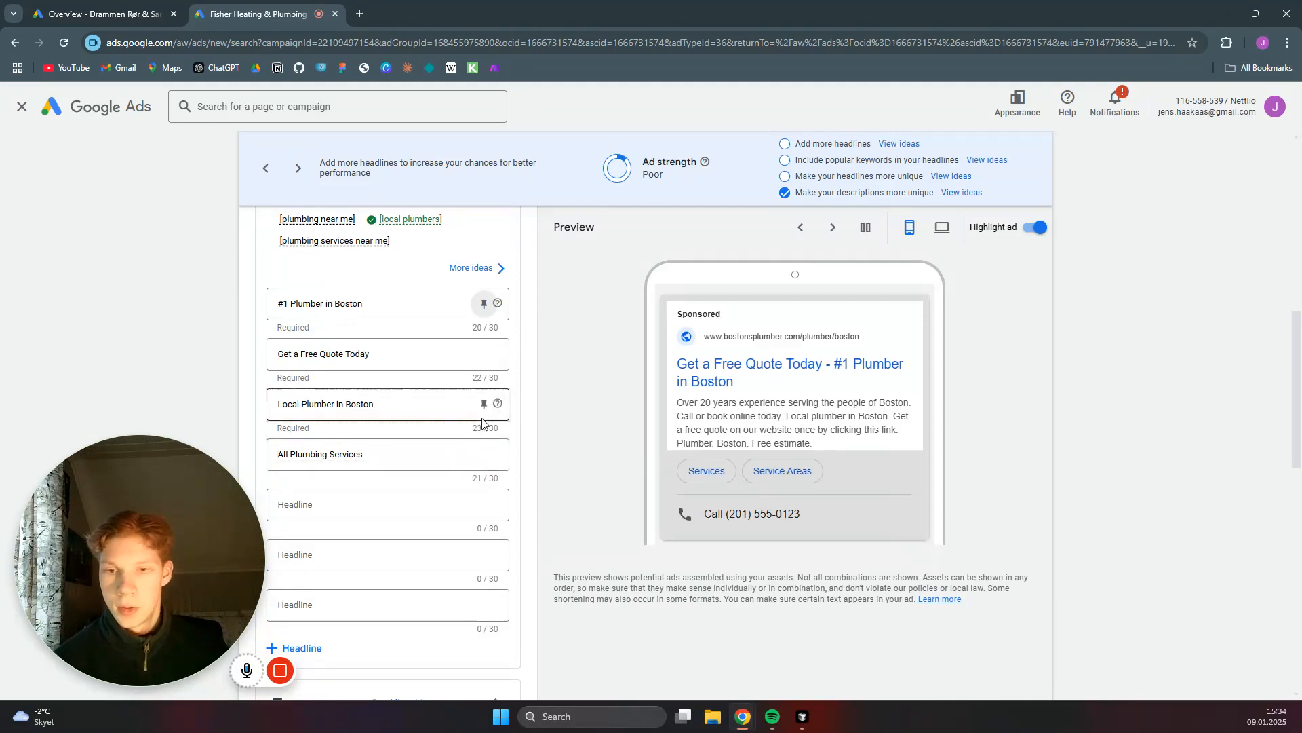
- Examine the ad's descriptions, business name and logos section and sitelinks, including the sitelinks suggested for the campaign
scroll(522, 360, down, 2)
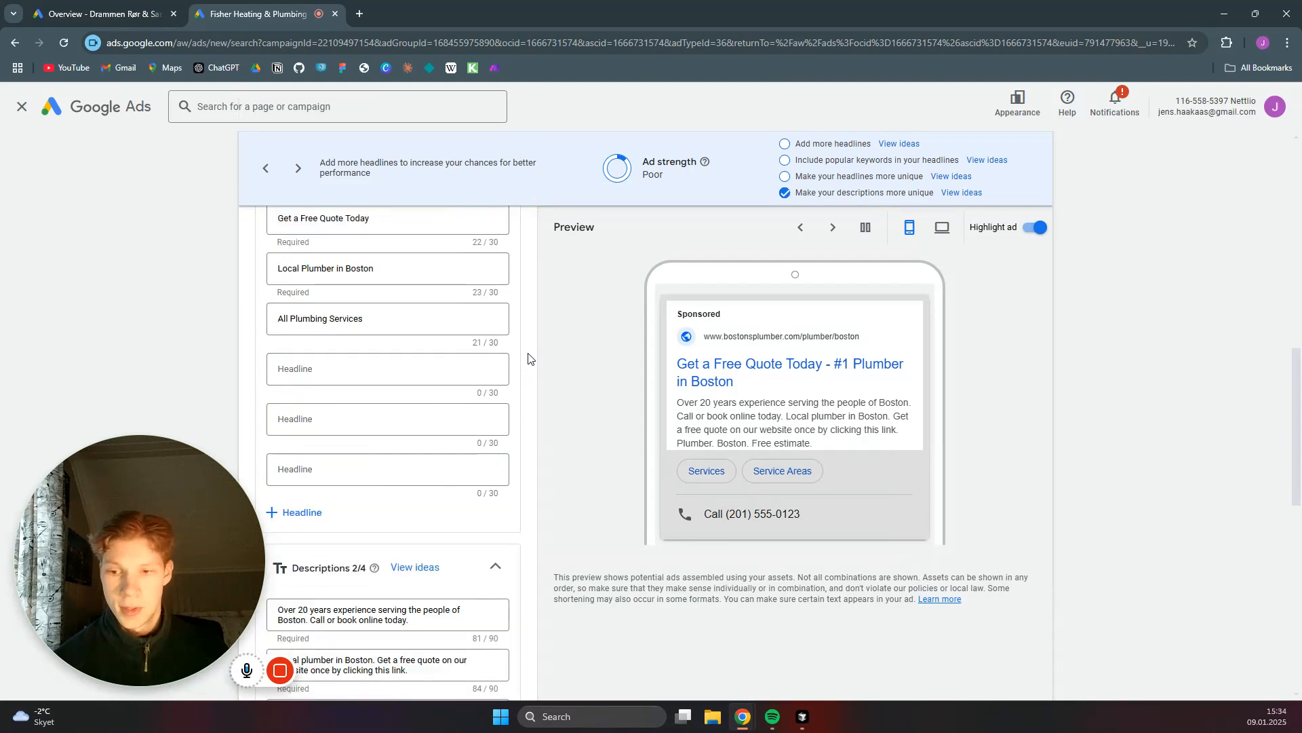
scroll(528, 358, down, 5)
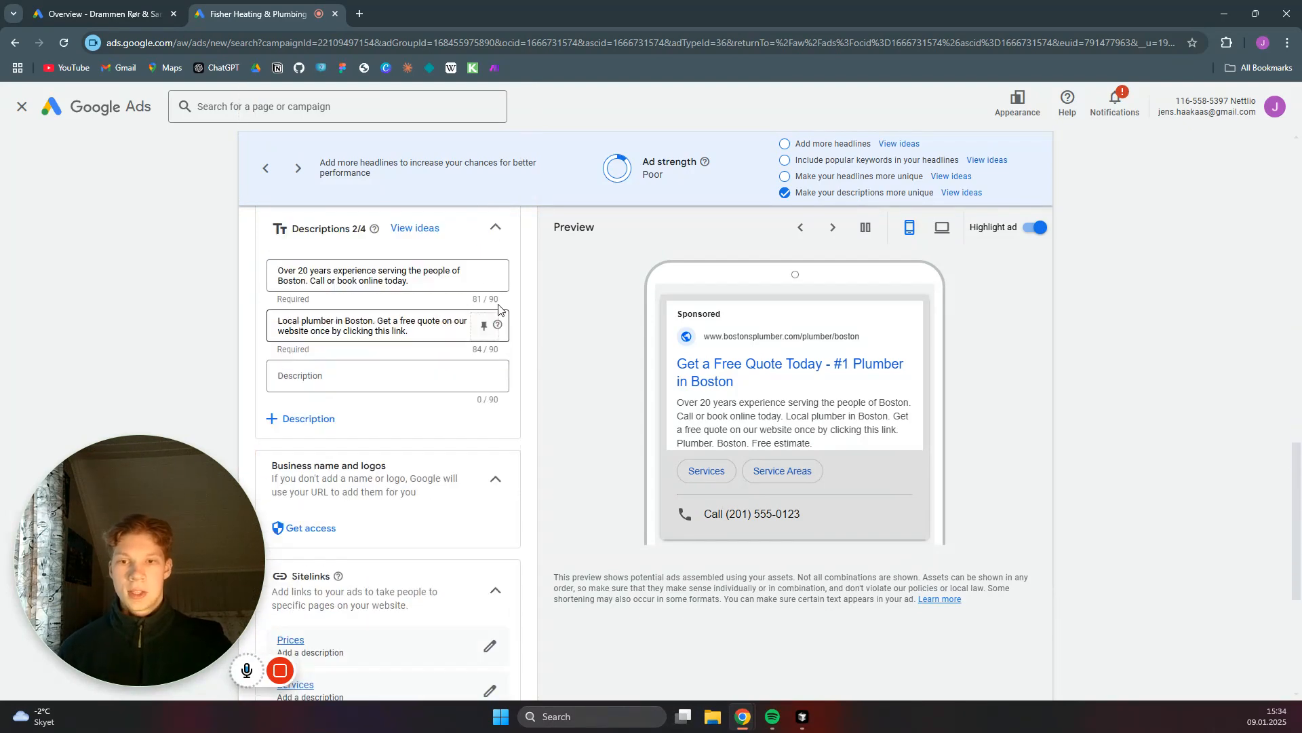
scroll(500, 309, up, 1)
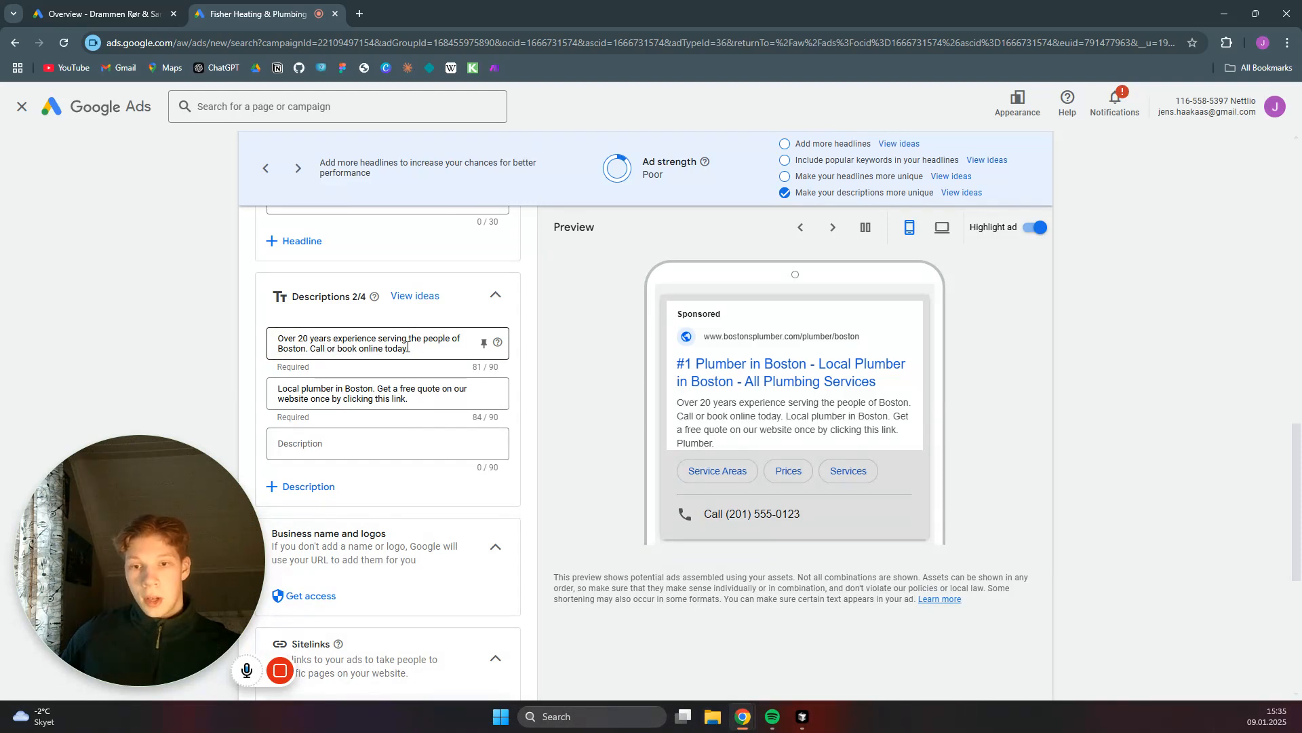
scroll(400, 349, down, 1)
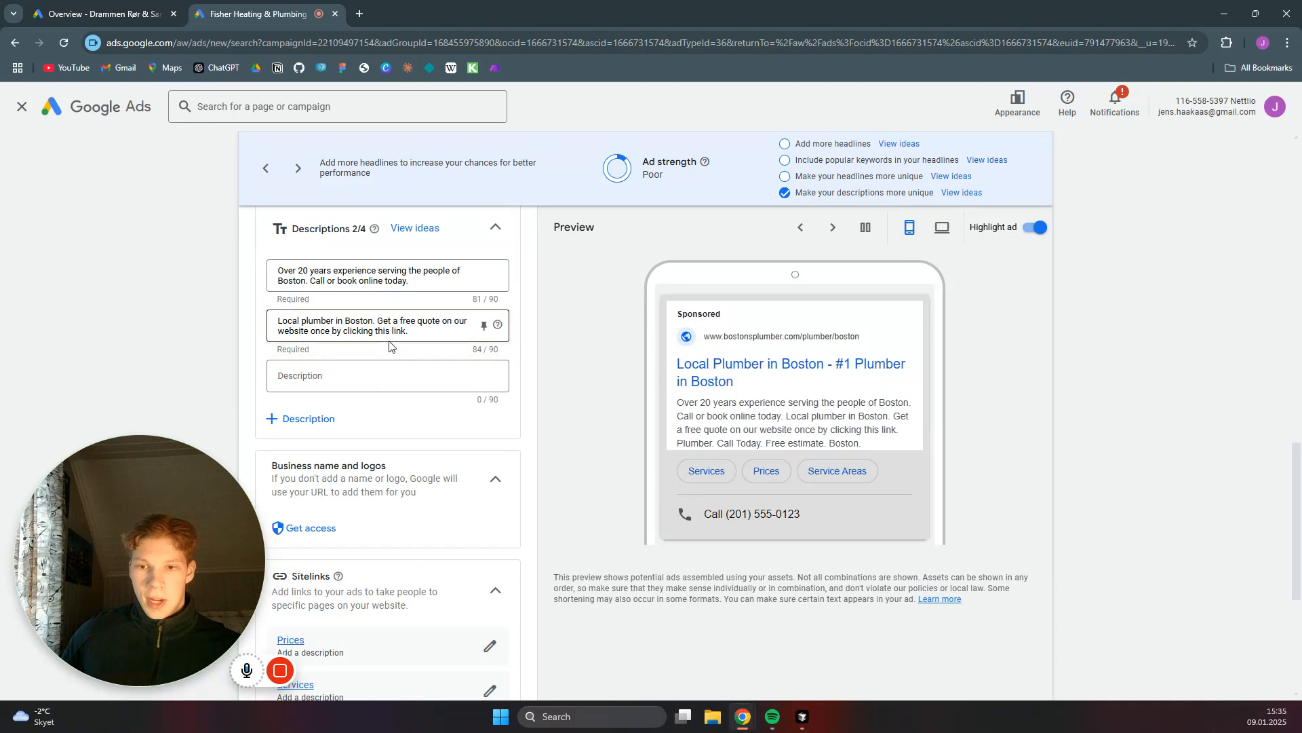
scroll(390, 342, down, 2)
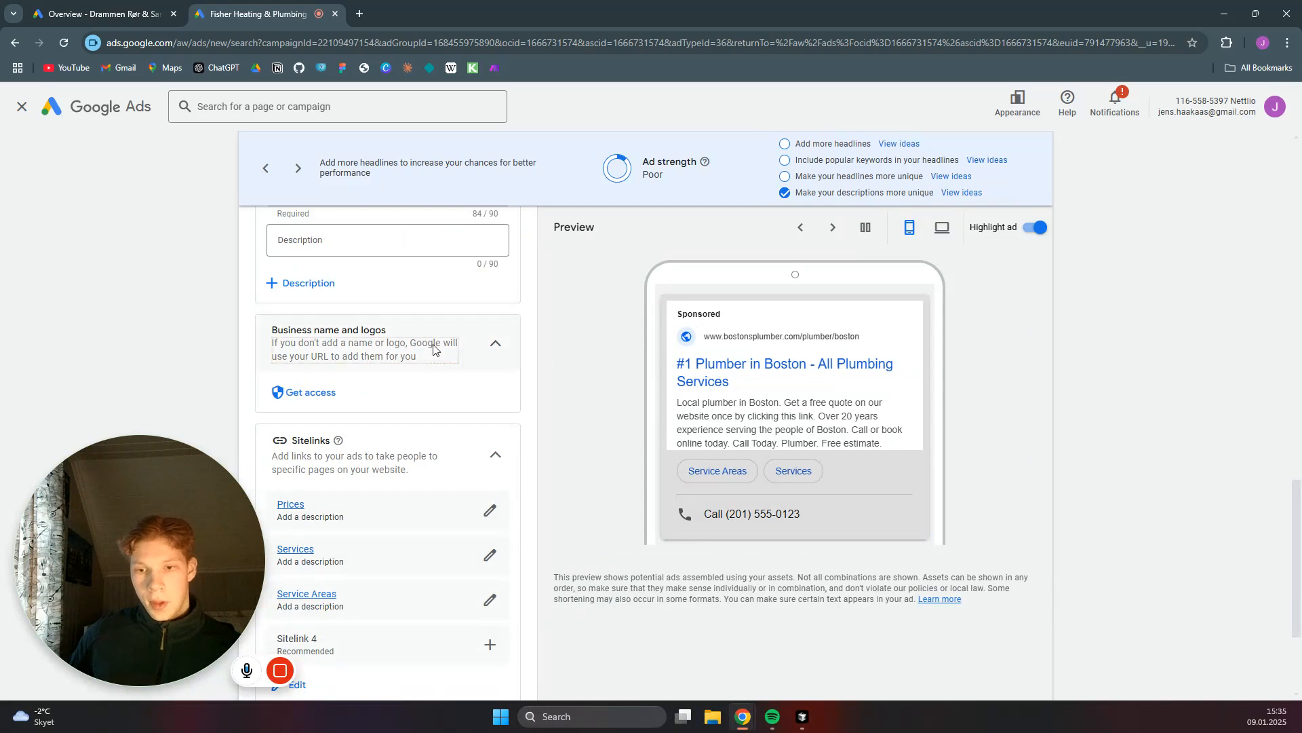
scroll(434, 340, down, 3)
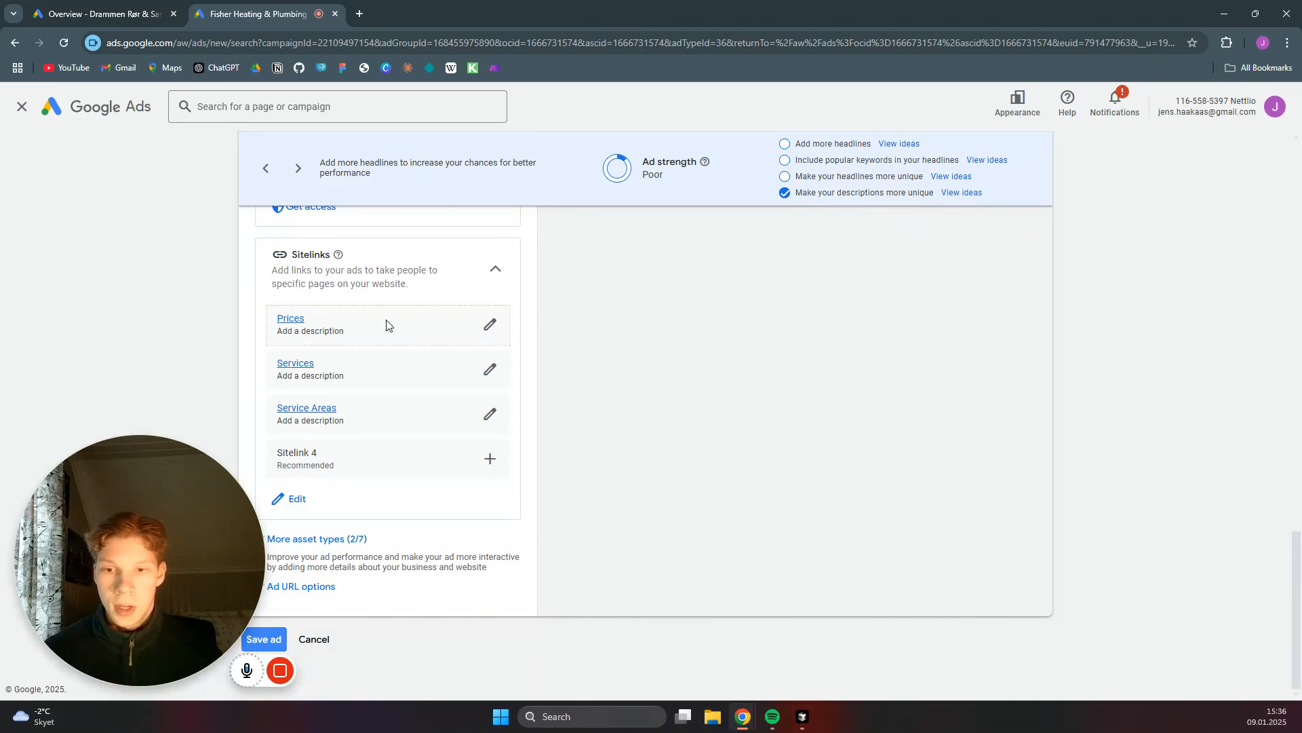
click(296, 500)
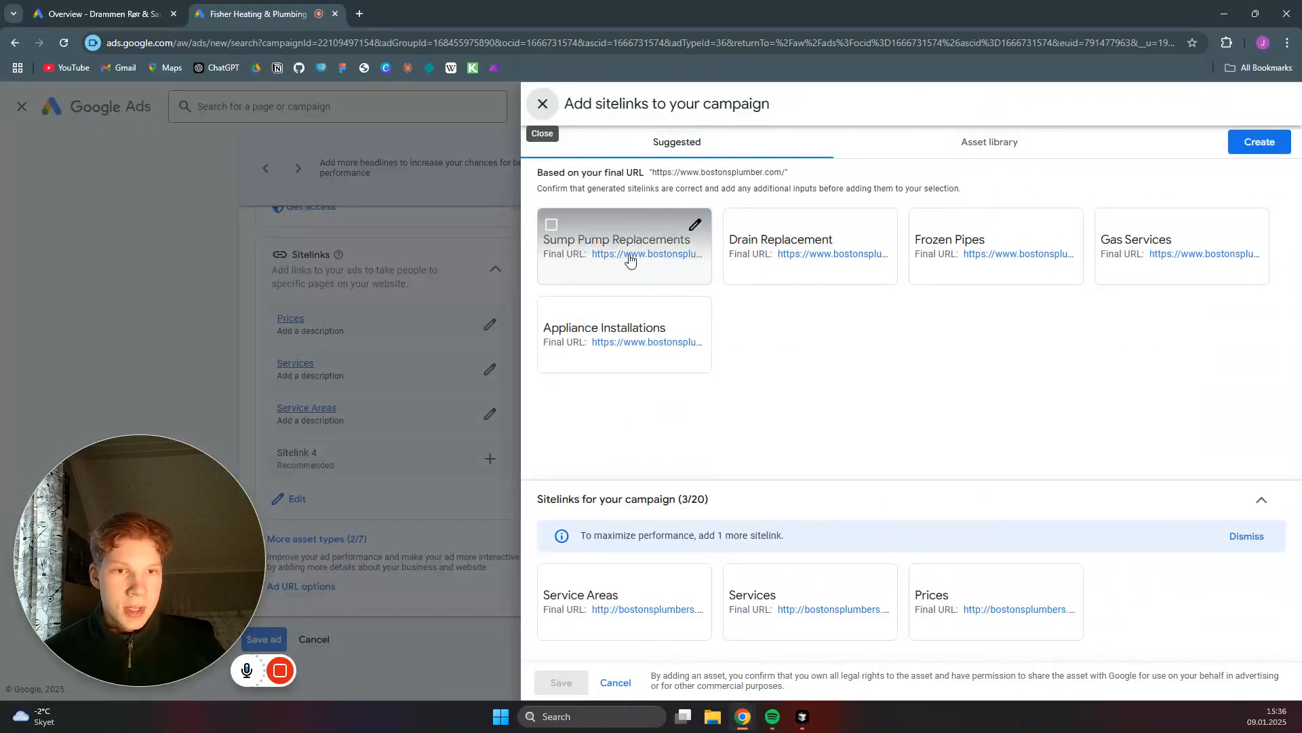
click(543, 104)
click(409, 320)
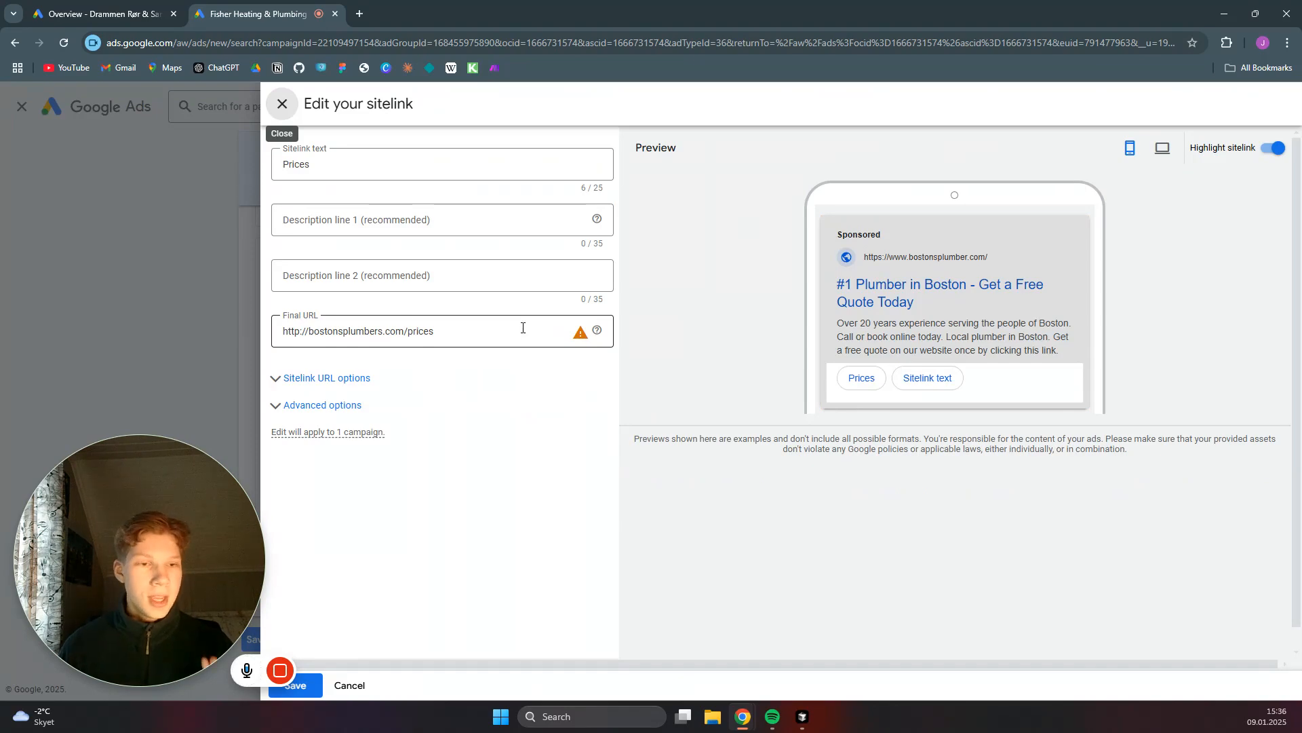
click(444, 332)
double_click(474, 327)
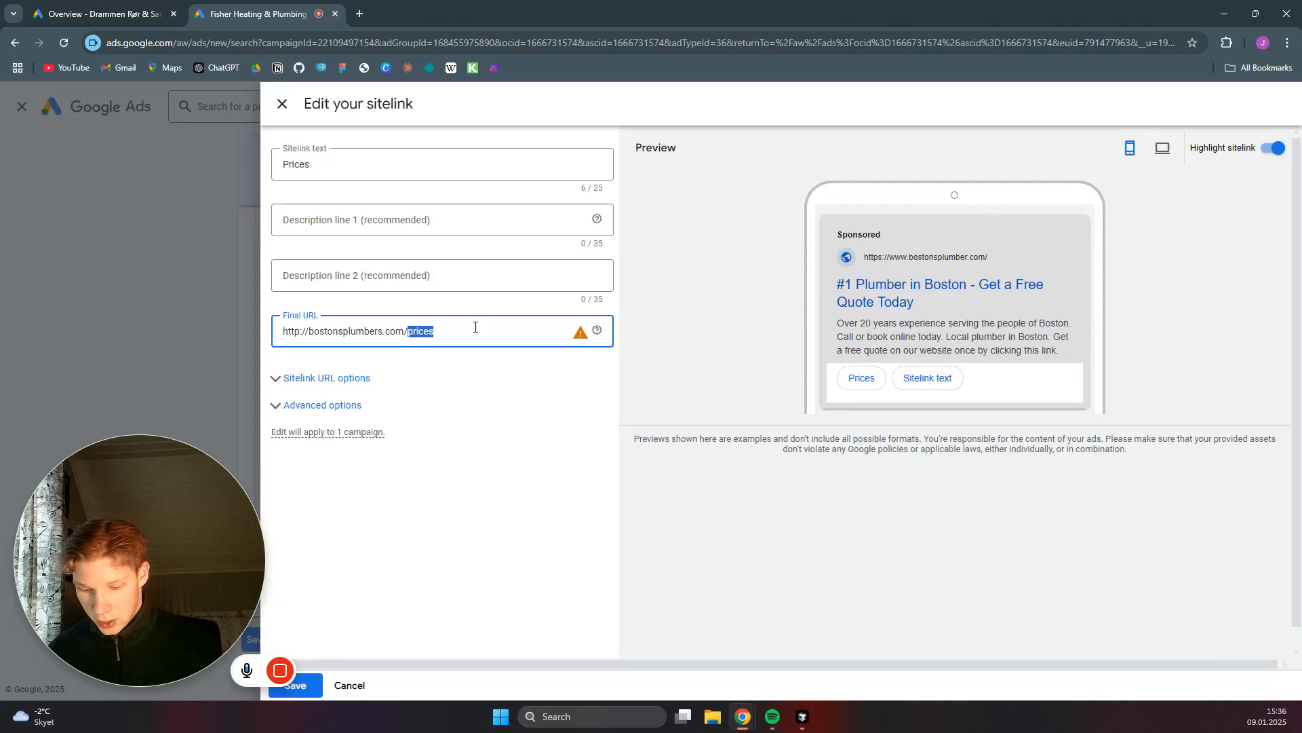
key(BackSpace)
text(#)
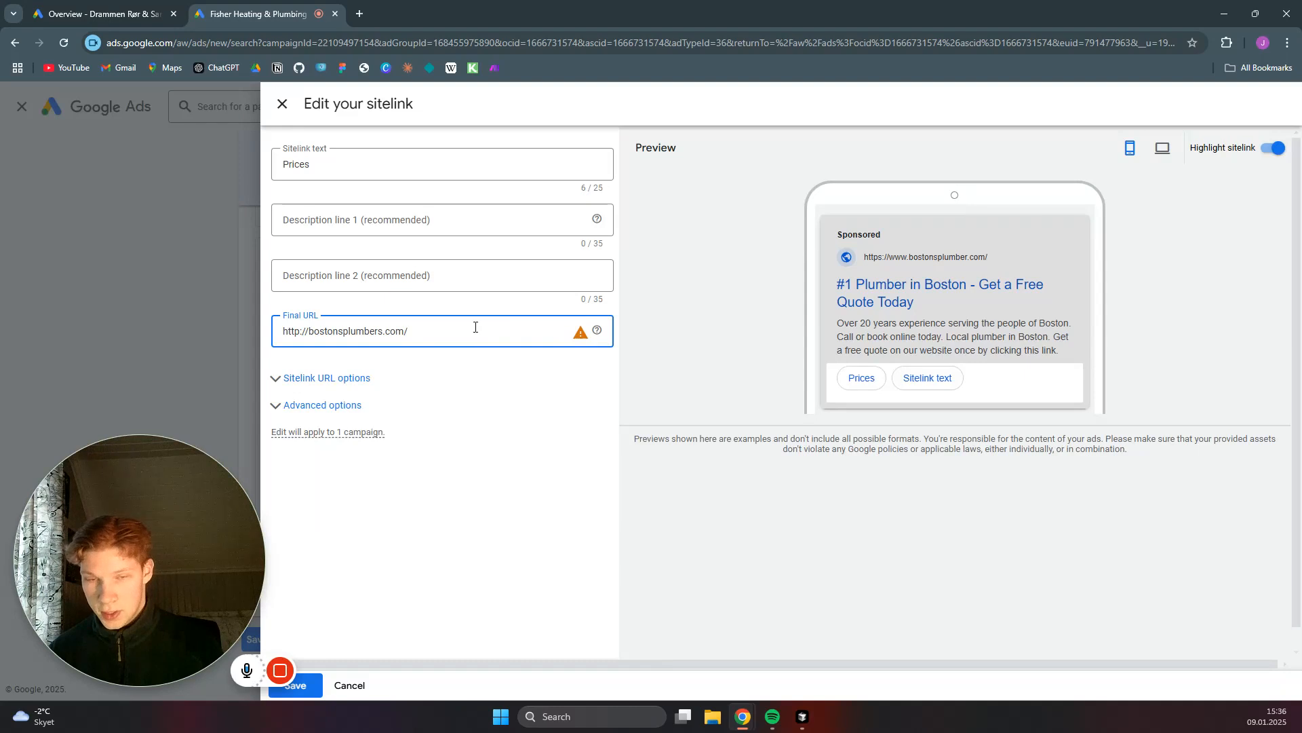
text(1)
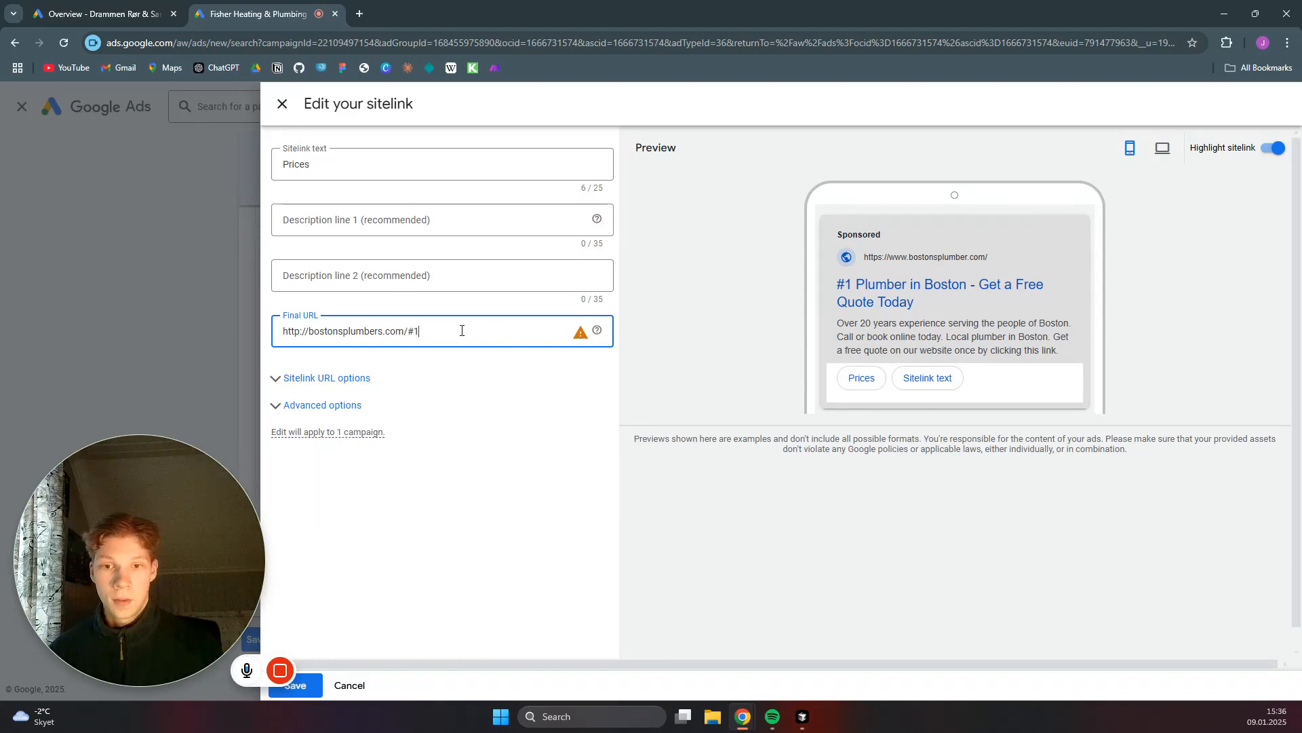
click(111, 674)
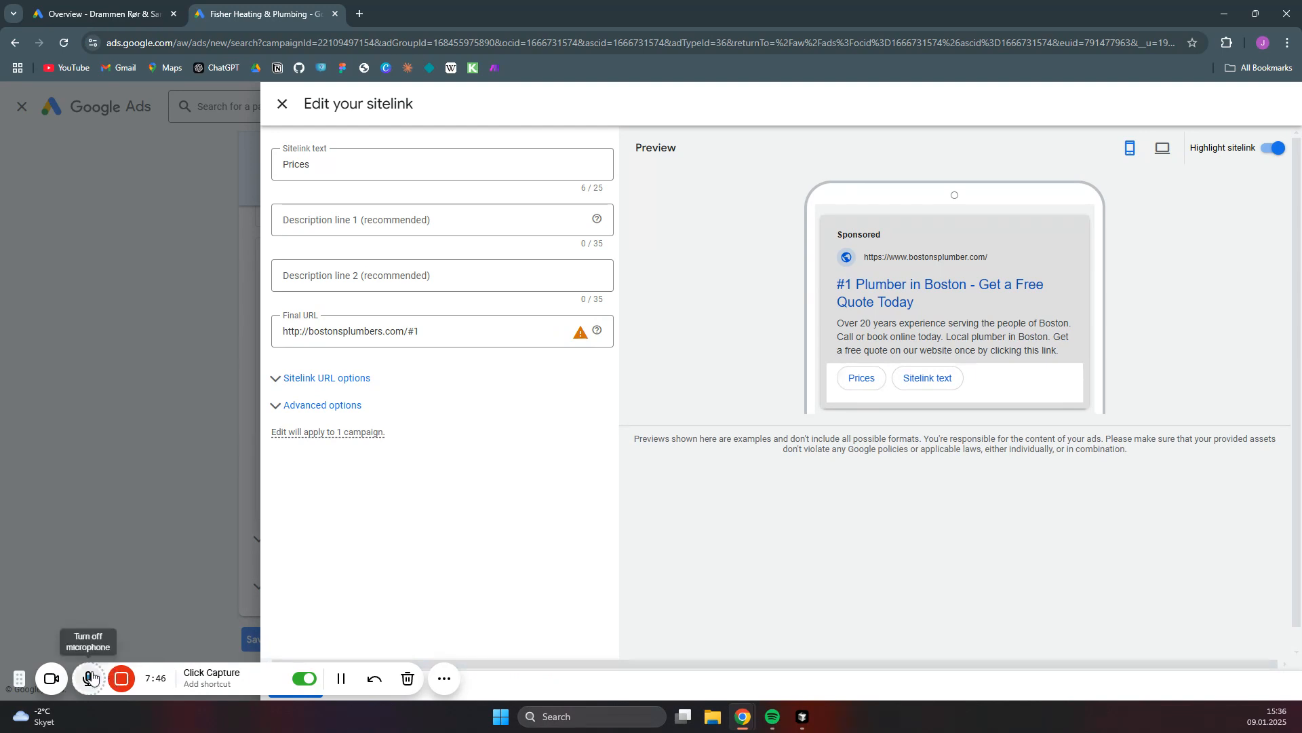
click(59, 678)
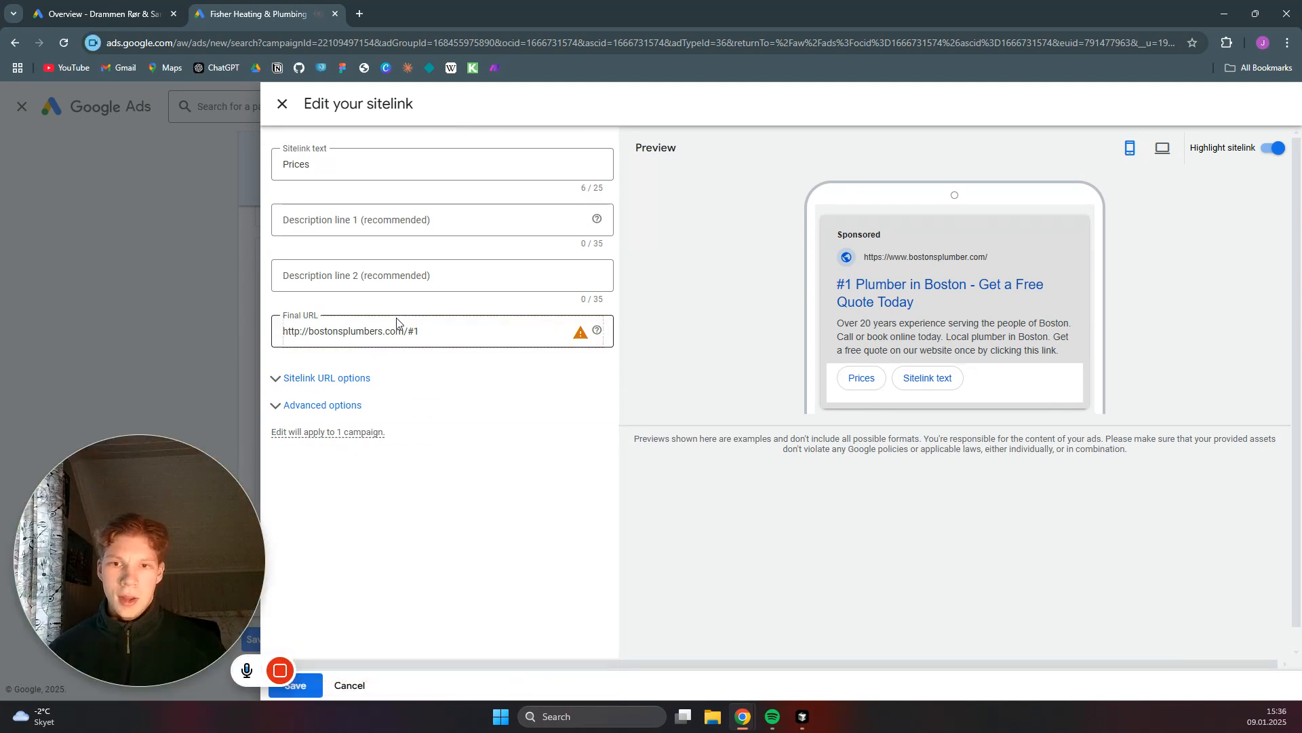
click(282, 104)
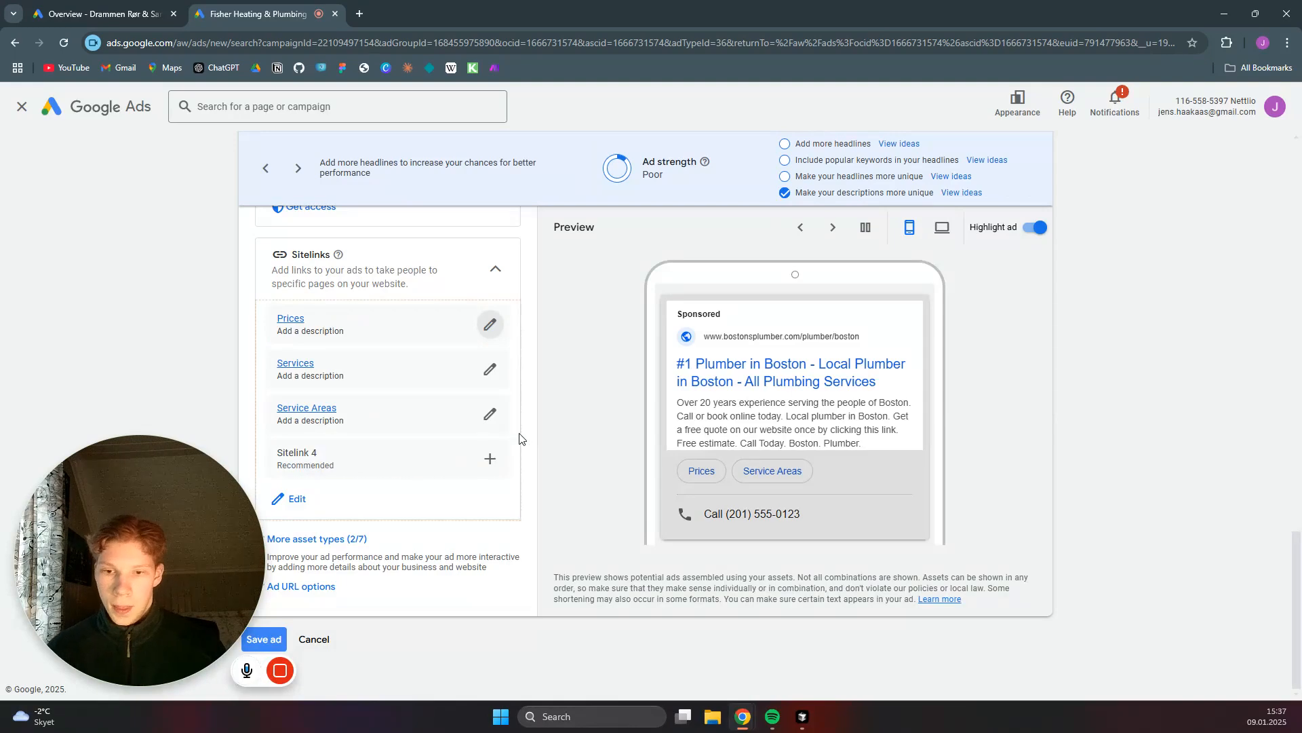
- Expand the additional asset types and review the promotions, prices, calls, callouts, structured snippets, lead forms and apps sections
click(301, 540)
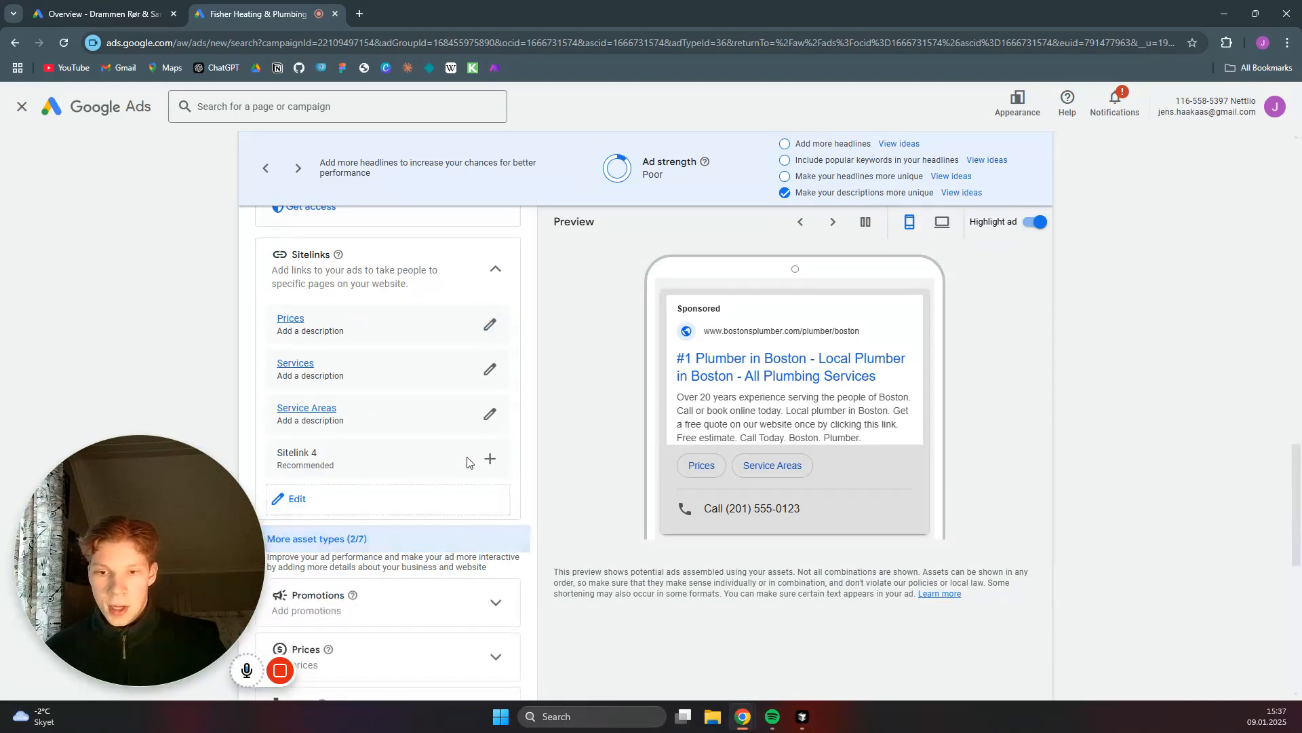
scroll(516, 424, down, 6)
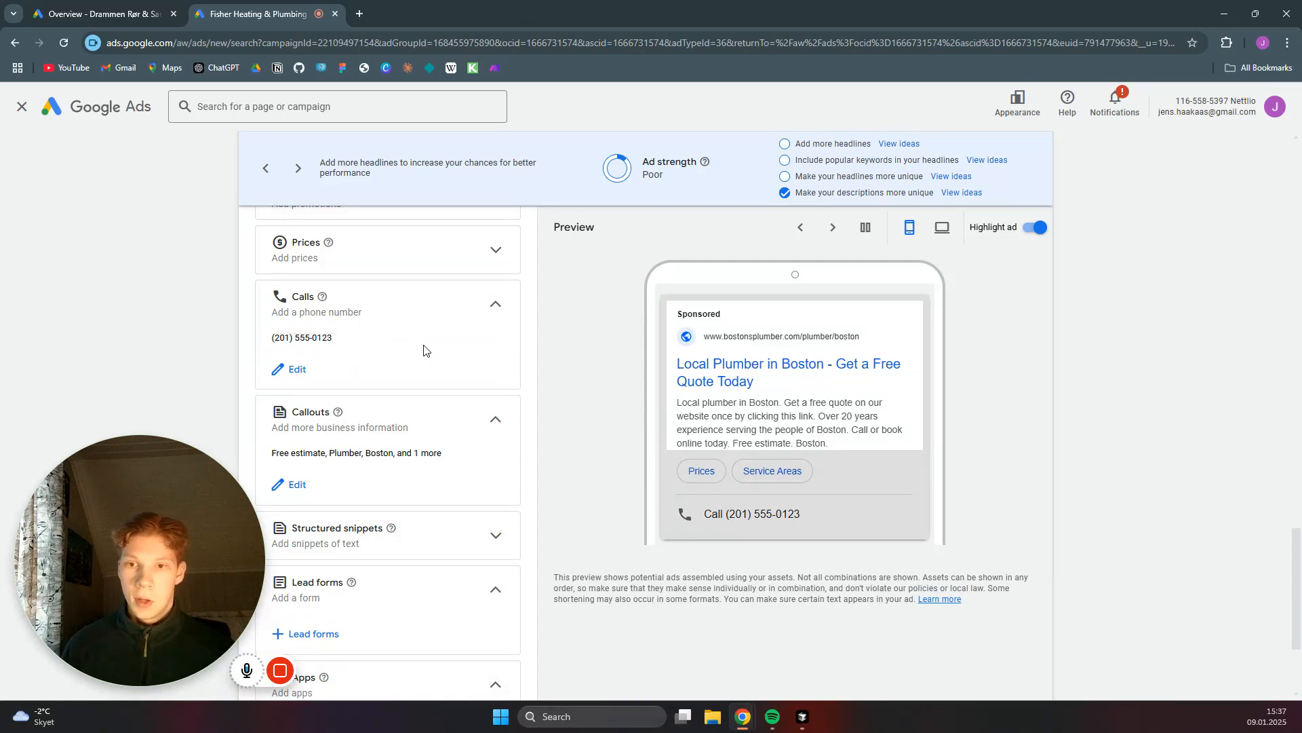
scroll(426, 350, up, 3)
scroll(452, 346, down, 6)
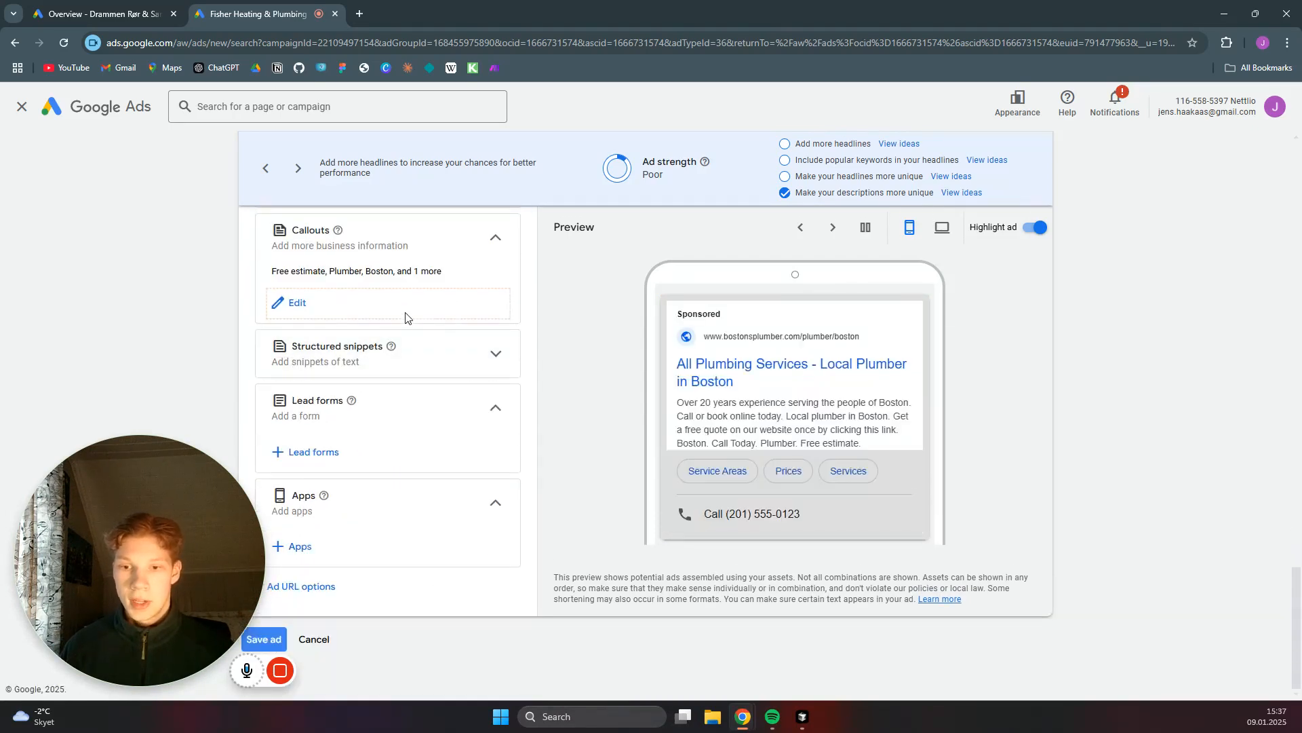